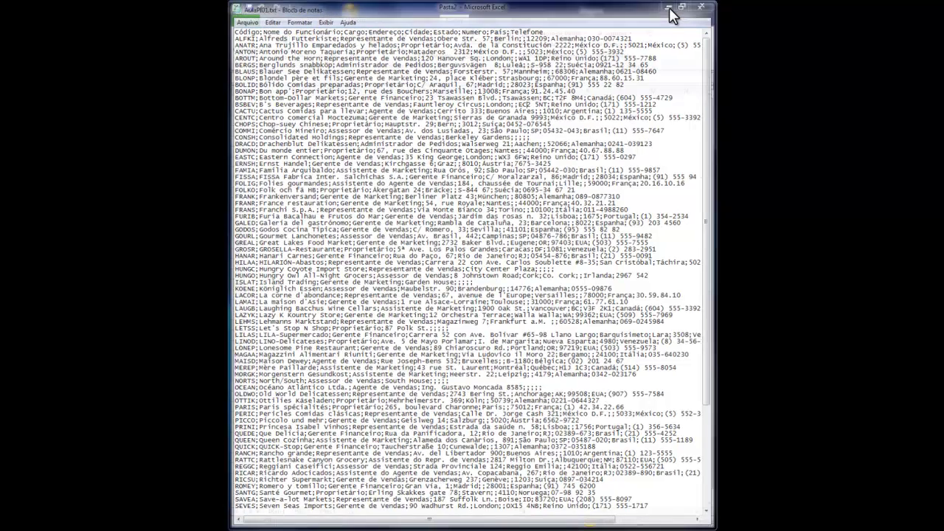
- Switch from Notepad to the blank Excel workbook and start a text import of AulaPI01.txt
left_click(668, 7)
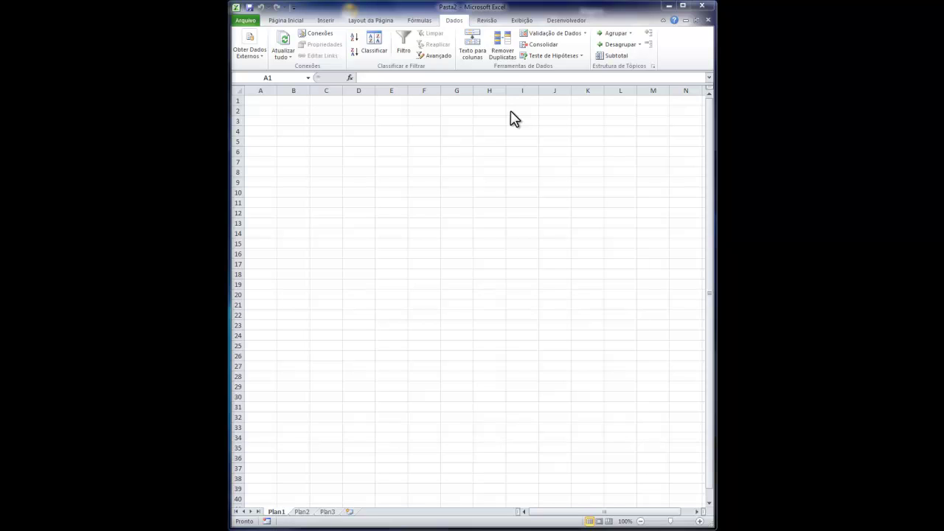
left_click(281, 22)
left_click(245, 21)
left_click(245, 21)
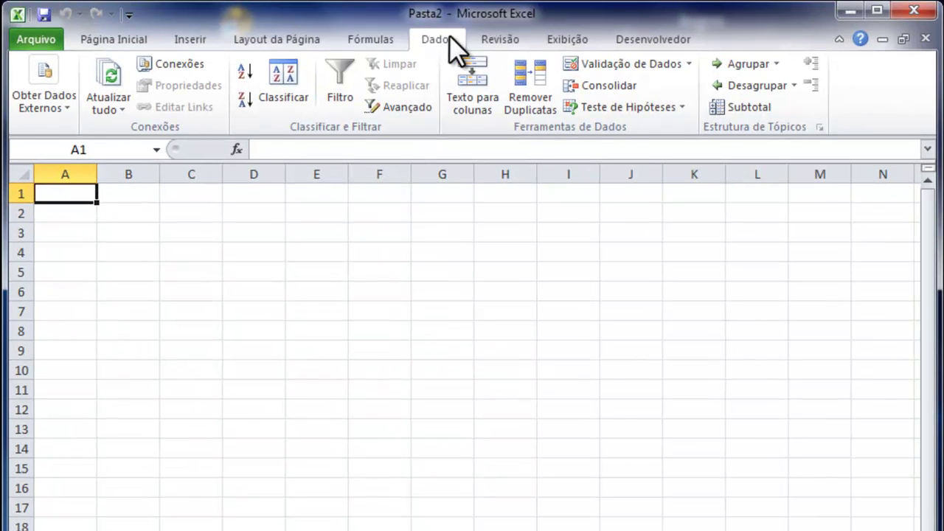
left_click(41, 66)
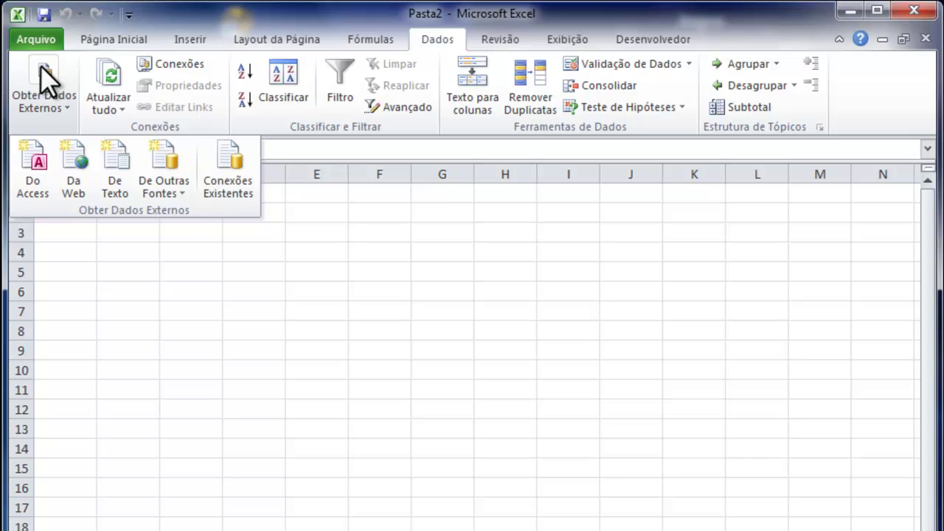
left_click(115, 155)
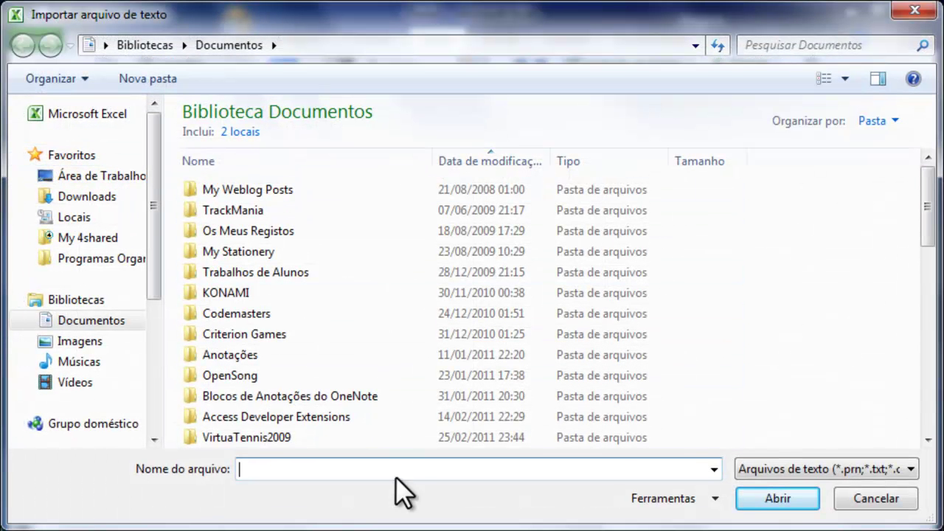
type("au")
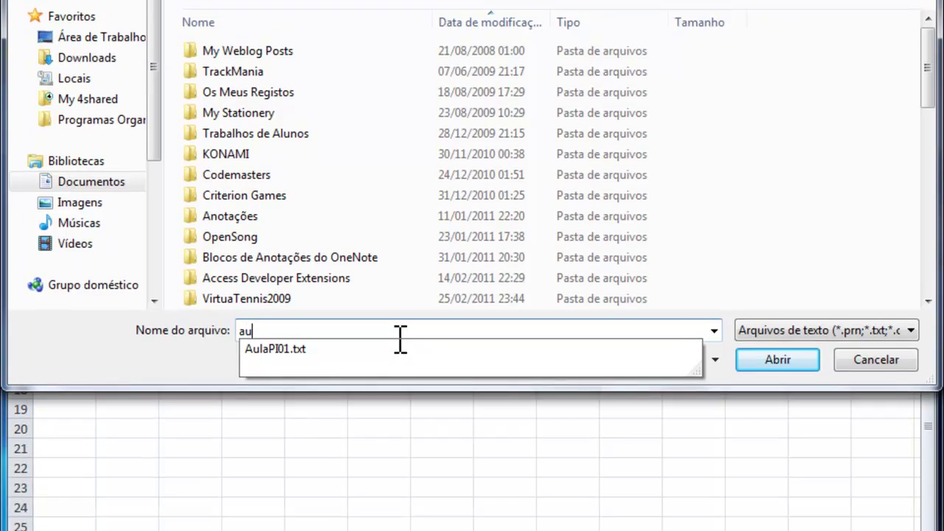
key("Down")
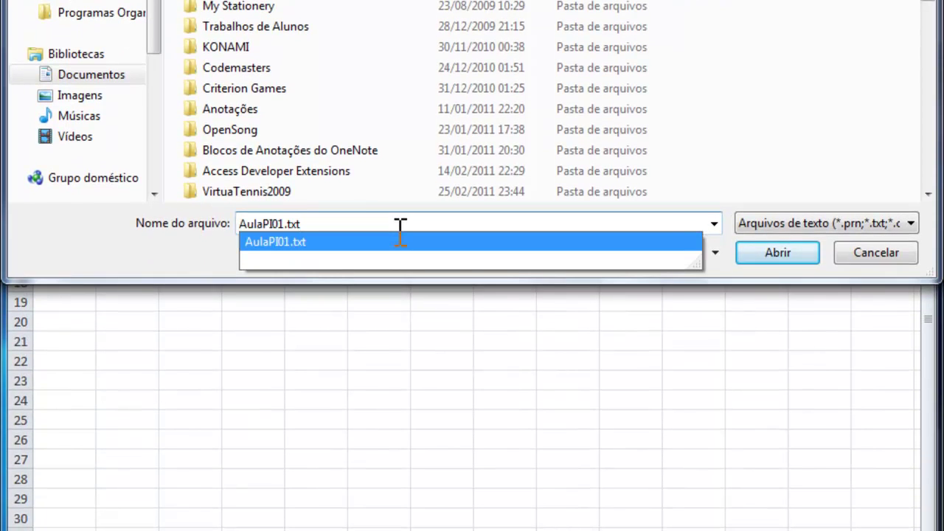
key("Return")
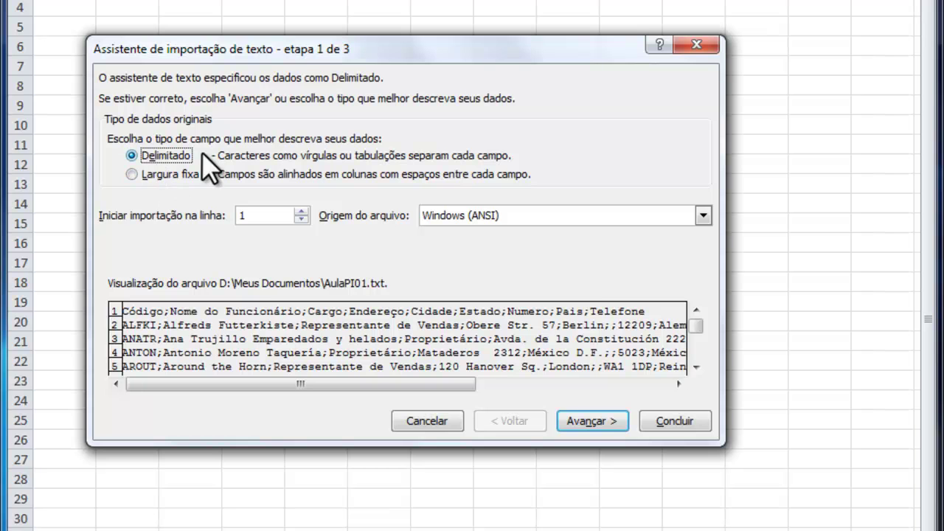
- Keep the delimited data type, set semicolon as the only delimiter instead of tab, and advance to the column formats
left_click(588, 426)
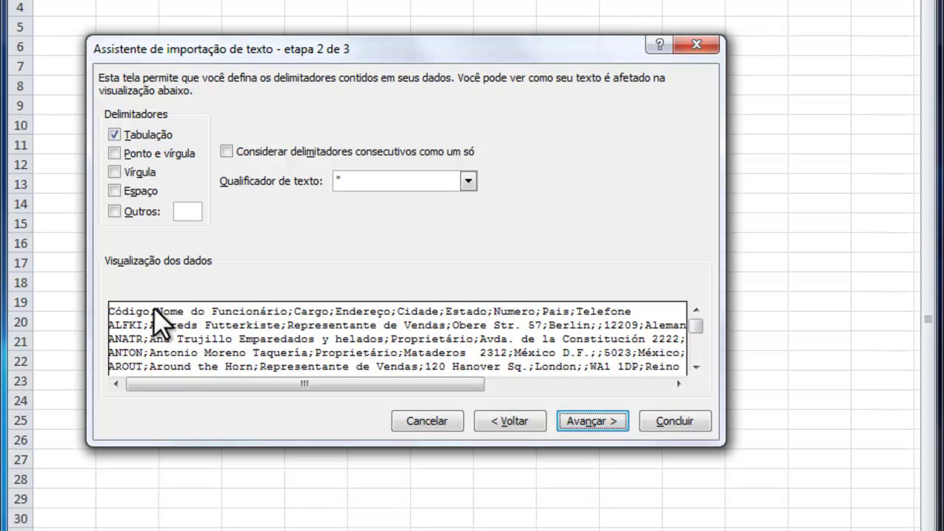
left_click(114, 135)
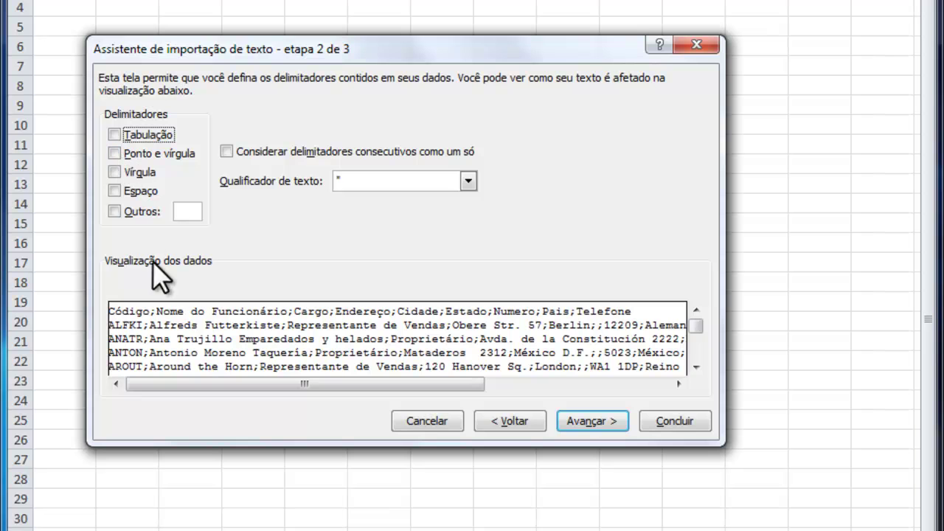
left_click(114, 153)
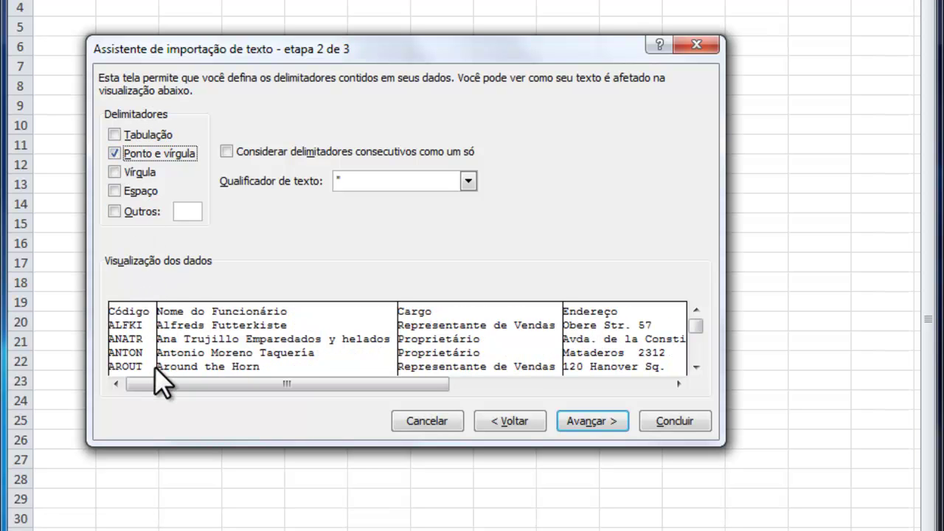
left_click(114, 153)
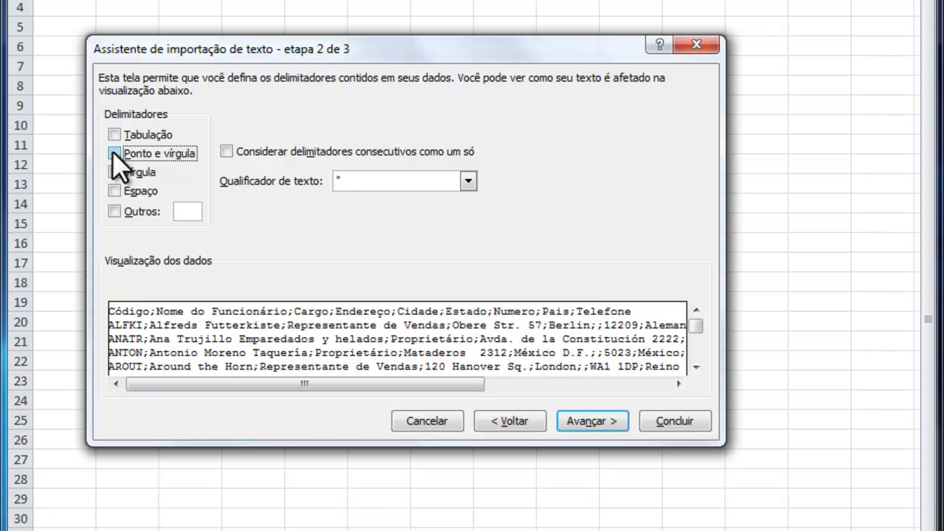
left_click(114, 153)
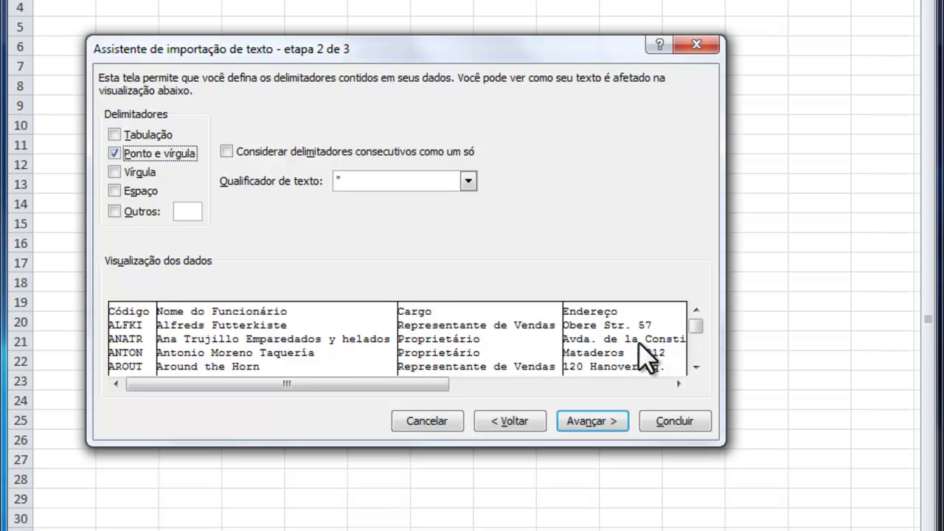
left_click(608, 430)
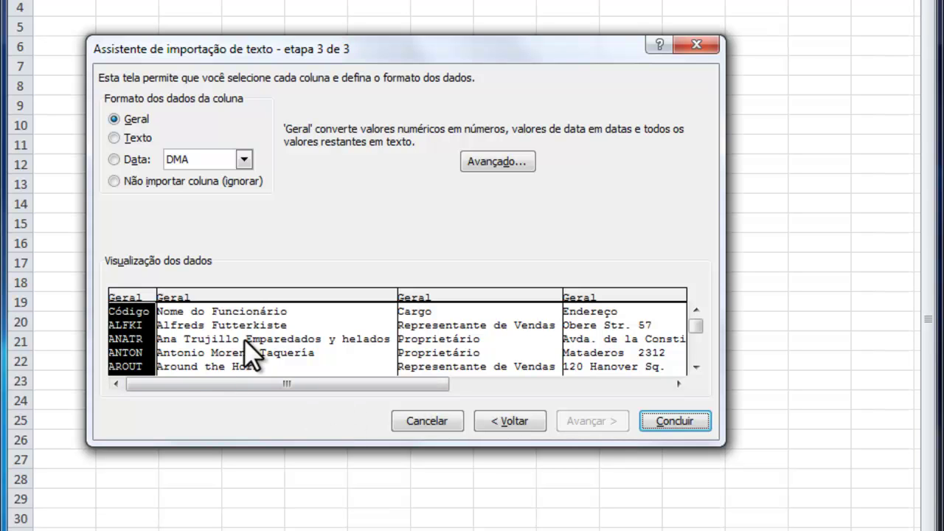
- Set the import format of the Nome do Funcionário, Cargo and Endereço columns to Texto
left_click(260, 351)
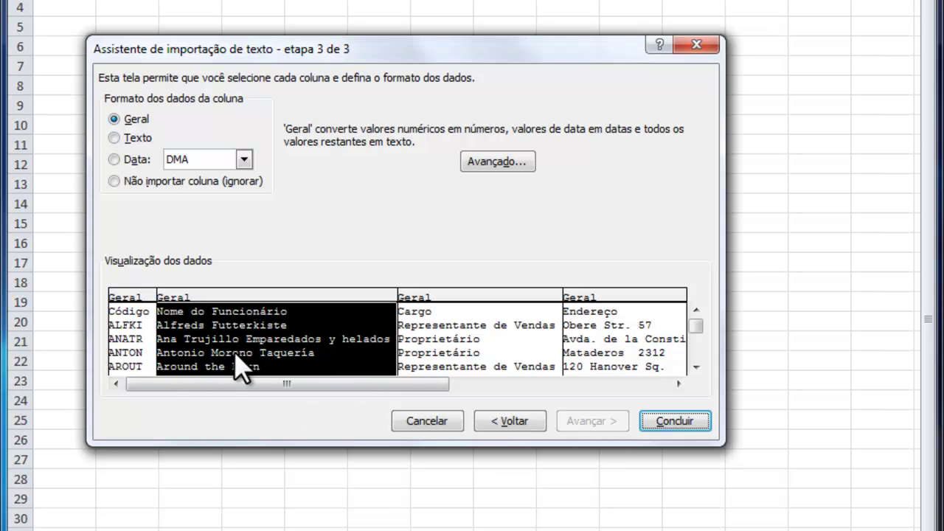
left_click(139, 333)
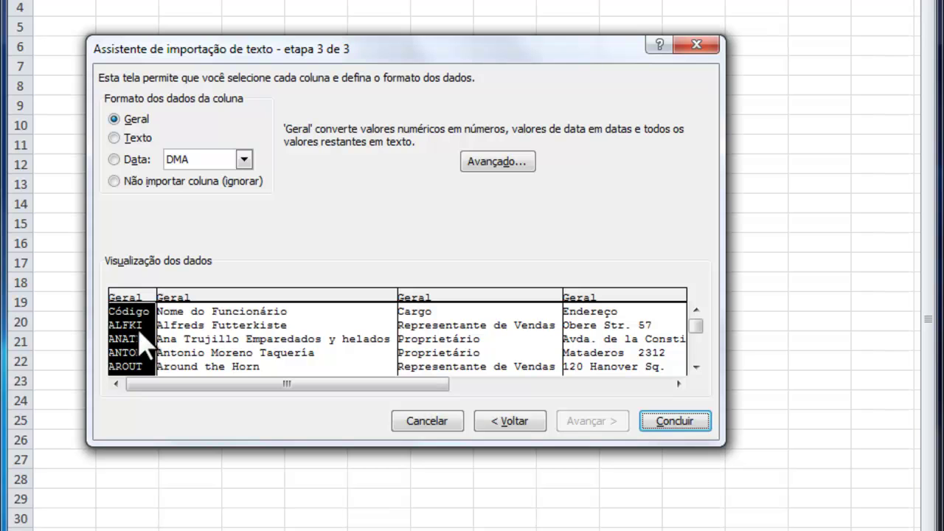
left_click(249, 339)
left_click(134, 140)
left_click(461, 336)
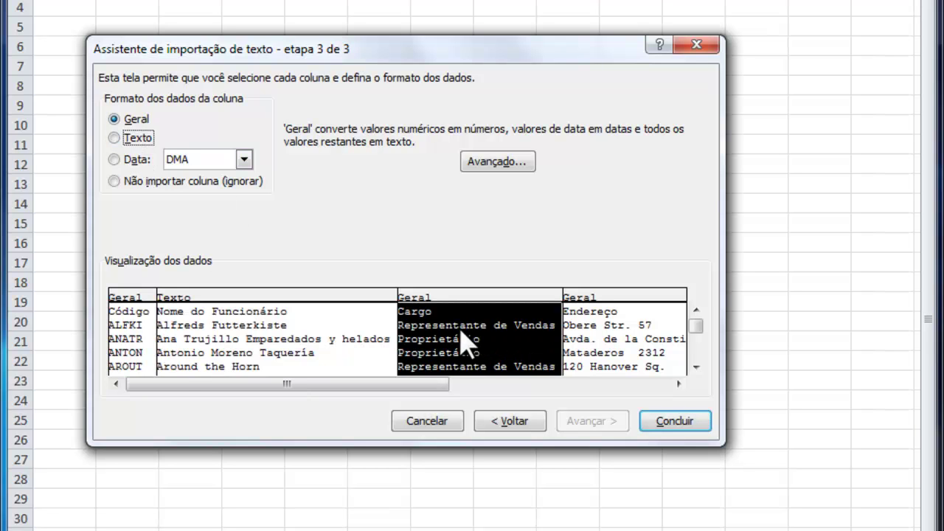
left_click(629, 351)
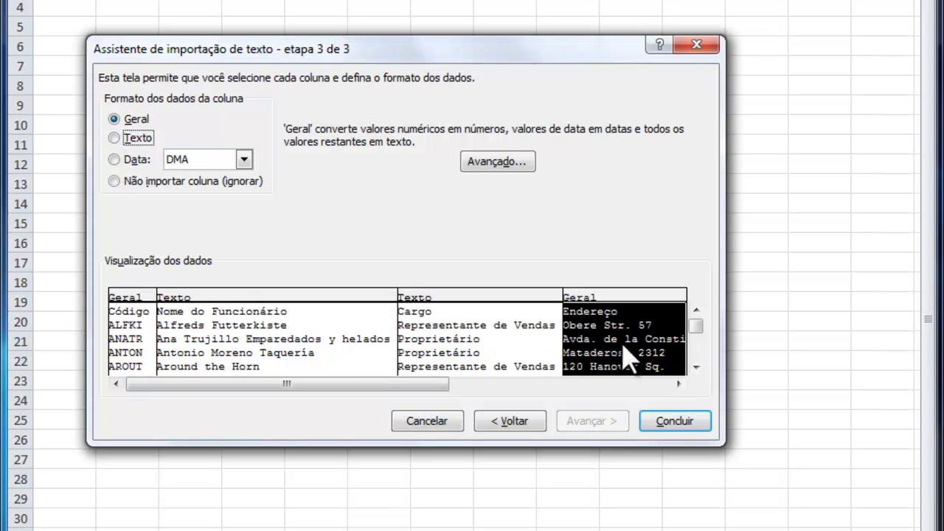
left_click(116, 138)
- Set the import format of the Cidade, Estado and Numero columns to Texto
left_click(678, 383)
left_click_drag(682, 383, 683, 382)
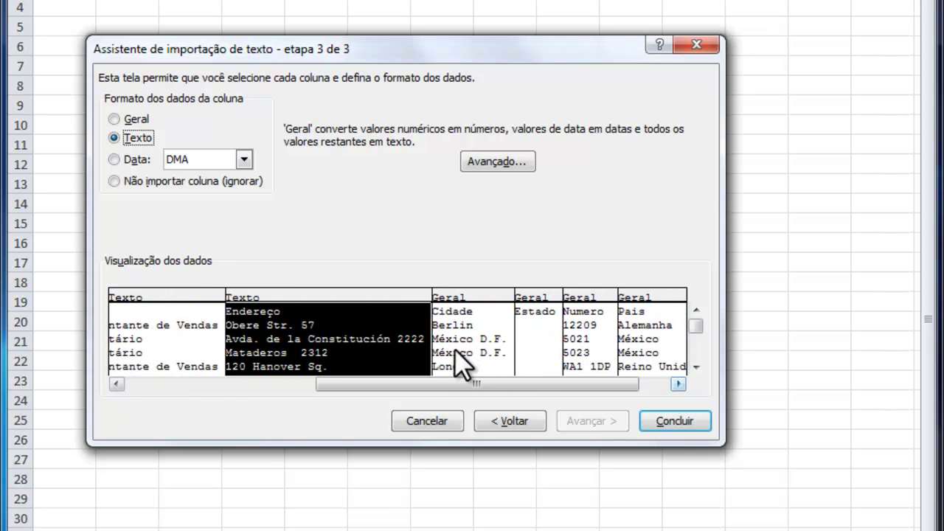
left_click(472, 361)
left_click(106, 137)
left_click(579, 347)
left_click(552, 343)
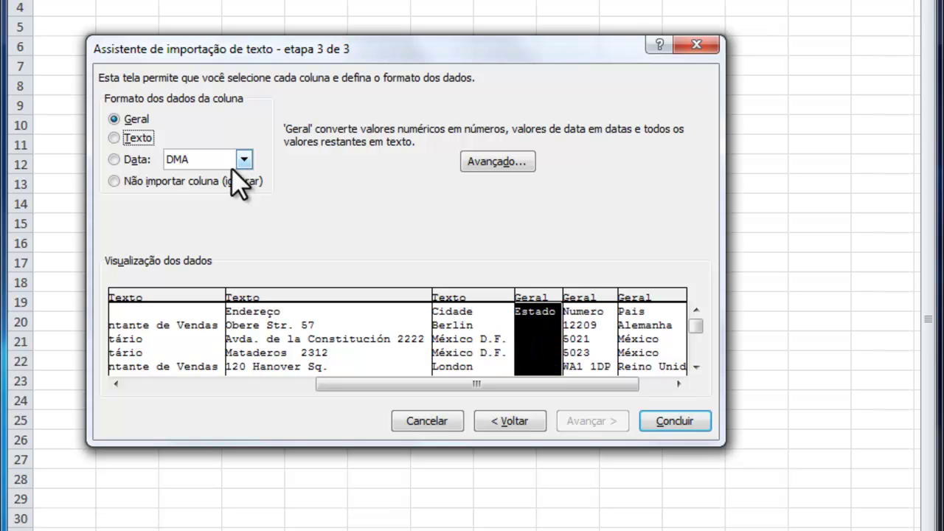
left_click(113, 137)
left_click(583, 324)
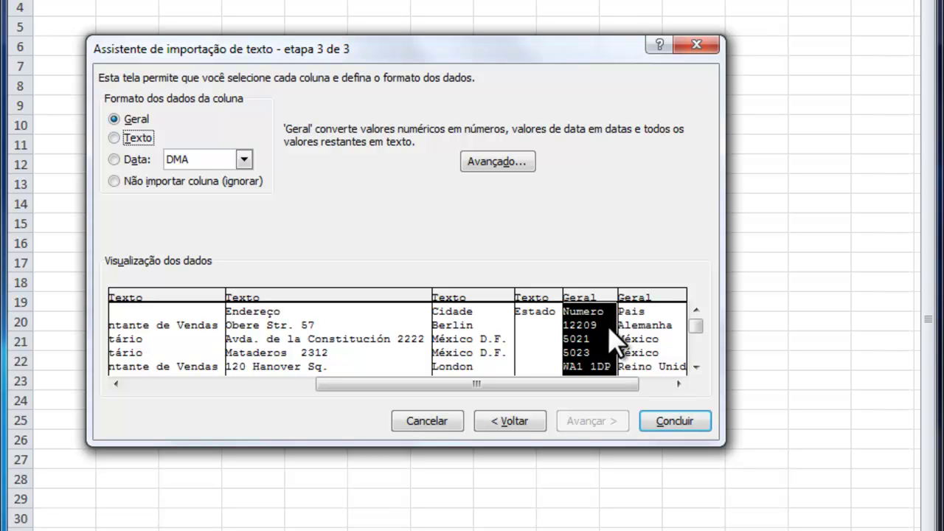
left_click(138, 138)
- Set the import format of the Pais and Telefone columns to Texto
left_click(678, 384)
left_click(678, 384)
left_click(678, 383)
left_click(596, 343)
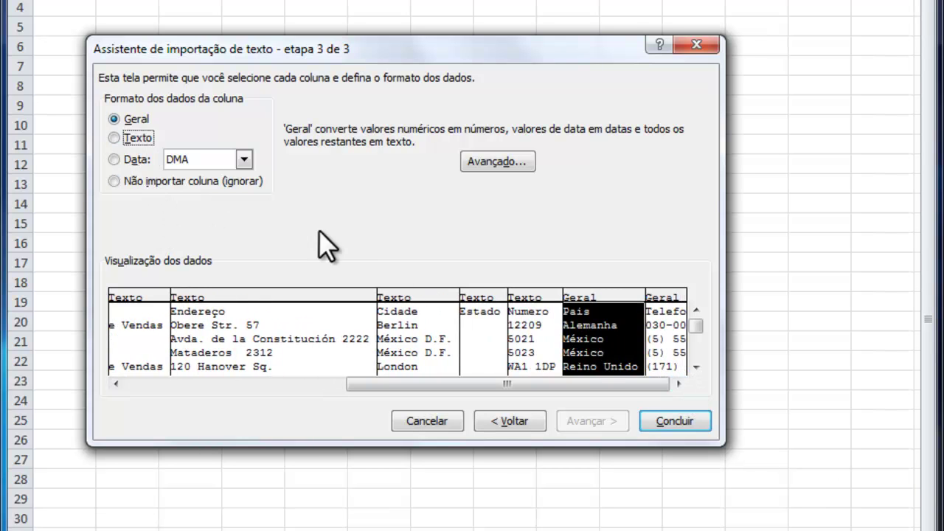
left_click(672, 325)
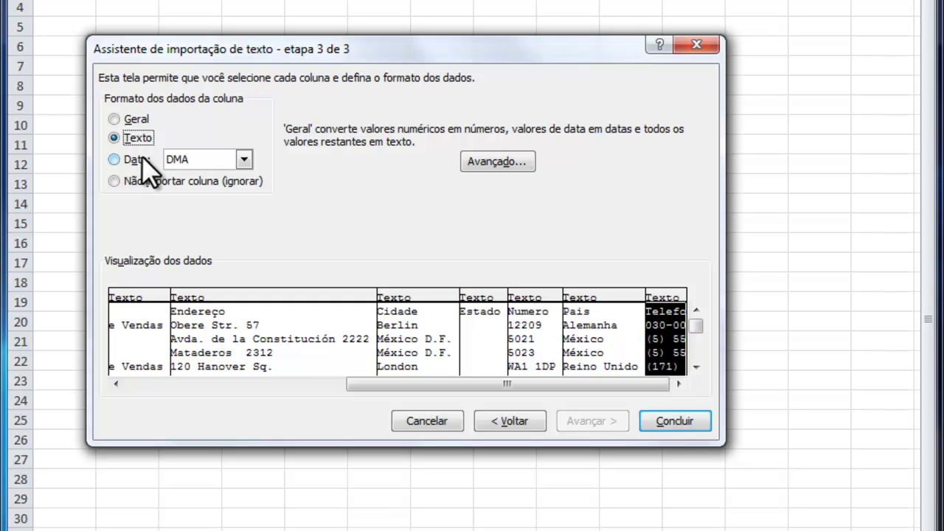
- Accept the default advanced import settings and finish the import into the existing worksheet at =$A$1
left_click(513, 171)
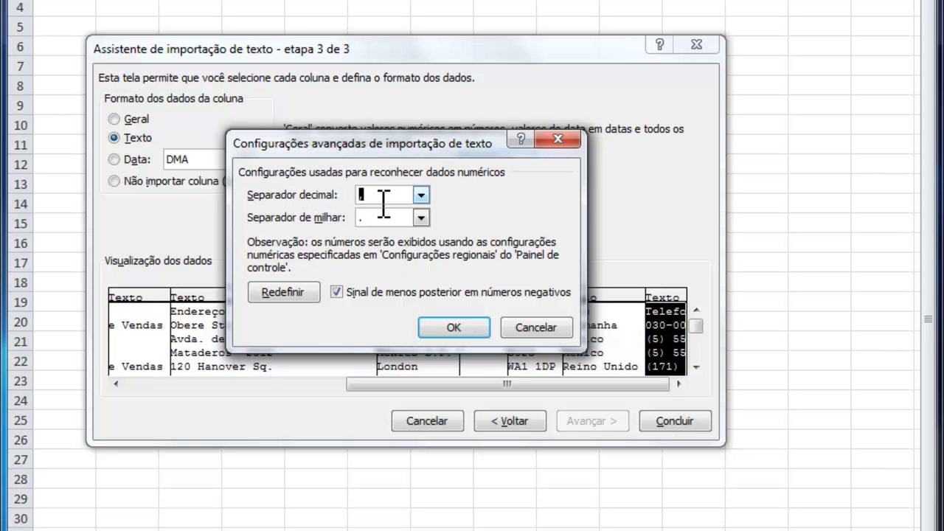
left_click(445, 323)
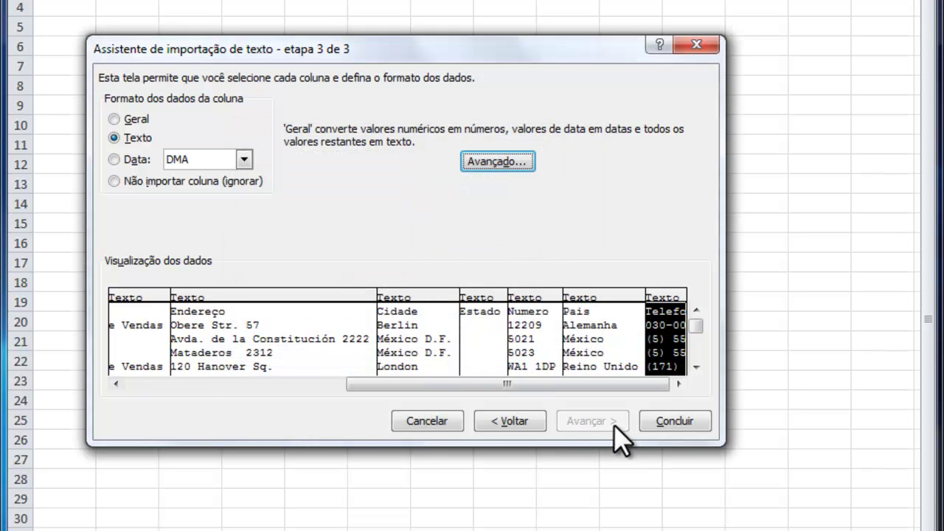
left_click(671, 421)
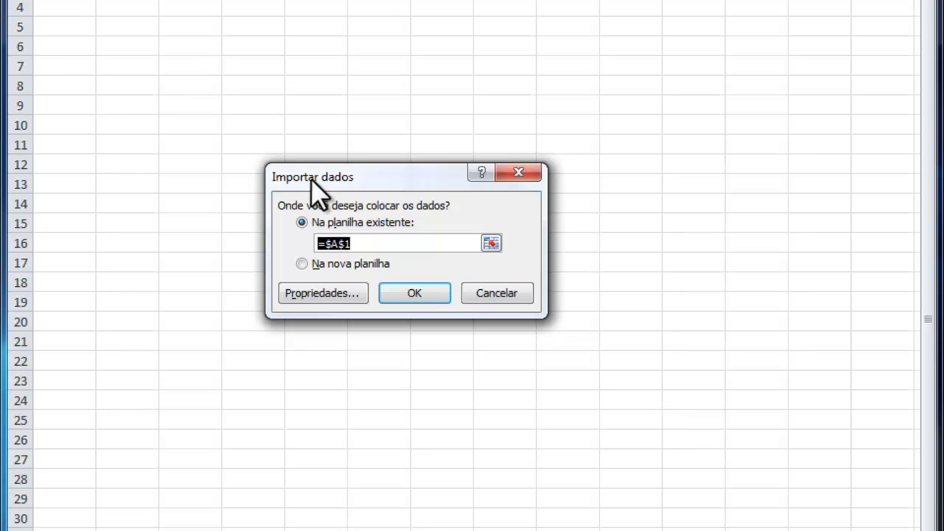
left_click(428, 295)
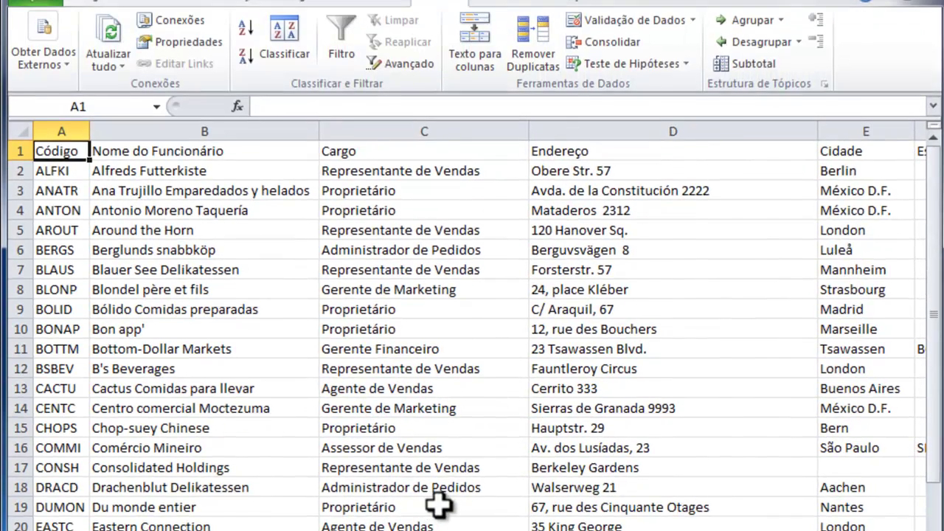
- Examine the imported table across all its columns, from Código to Telefone, and down through its rows
left_click(426, 299)
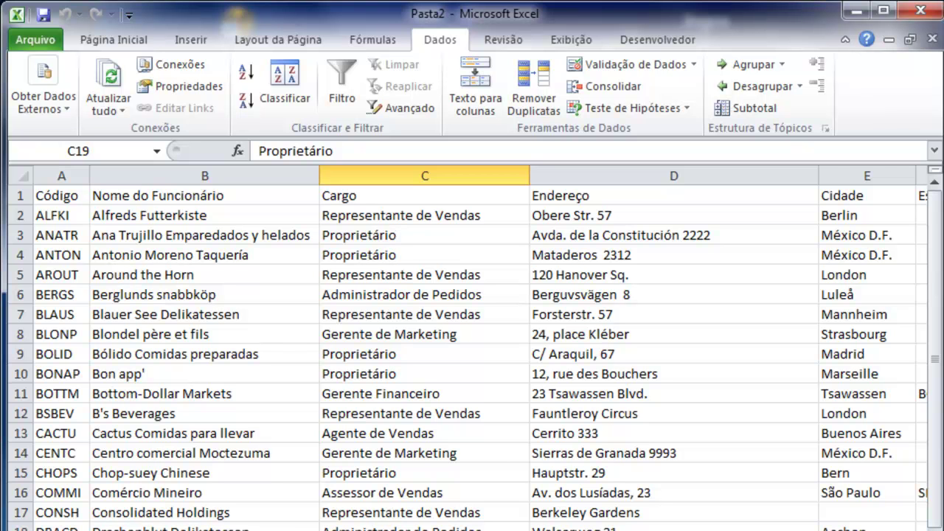
scroll(472, 347, "right", 3)
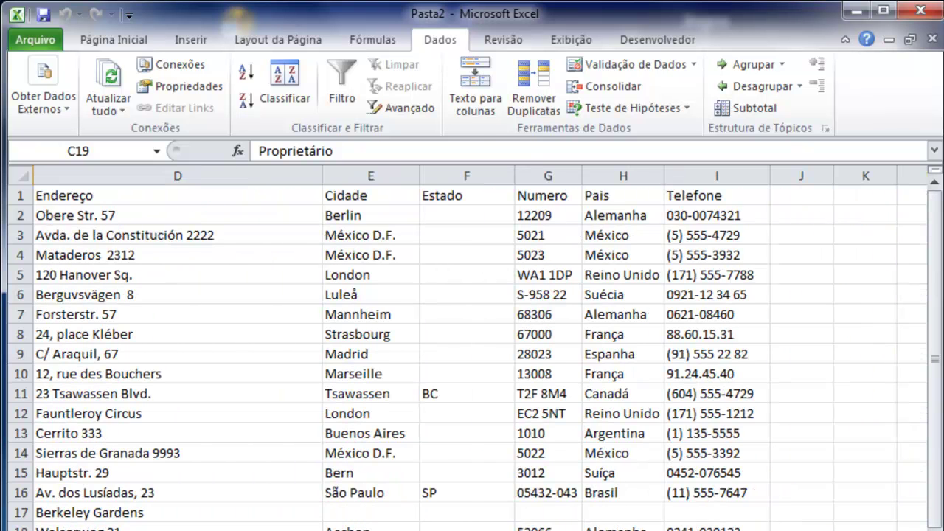
scroll(472, 346, "left", 3)
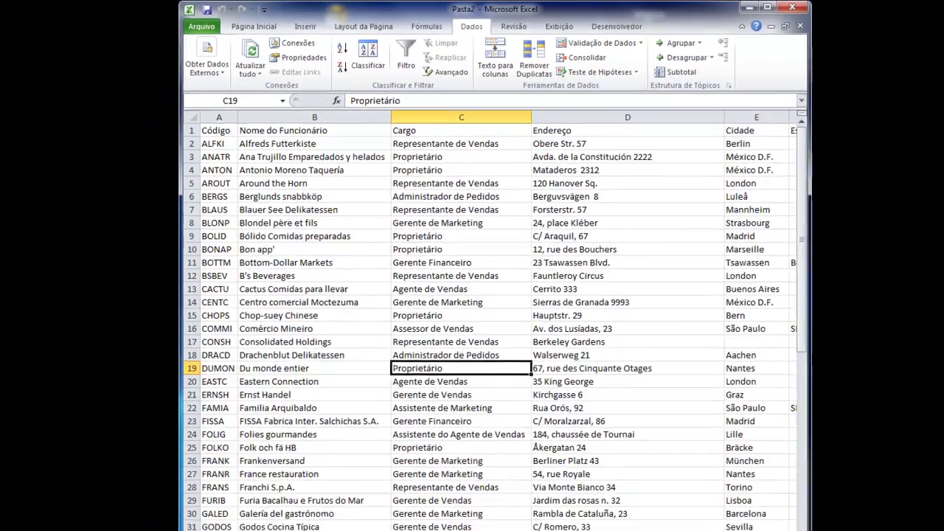
scroll(490, 317, "right", 3)
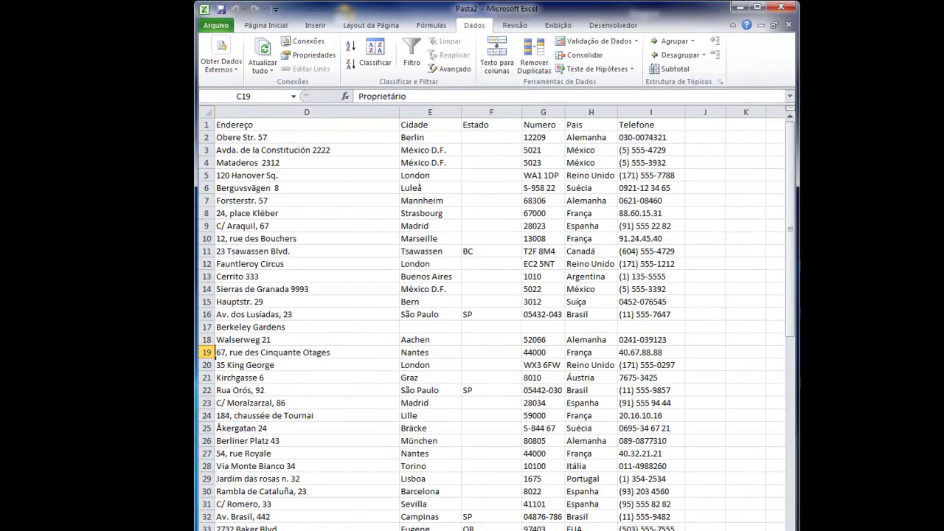
scroll(328, 522, "left", 3)
scroll(329, 521, "down", 10)
scroll(328, 521, "down", 11)
scroll(318, 523, "up", 20)
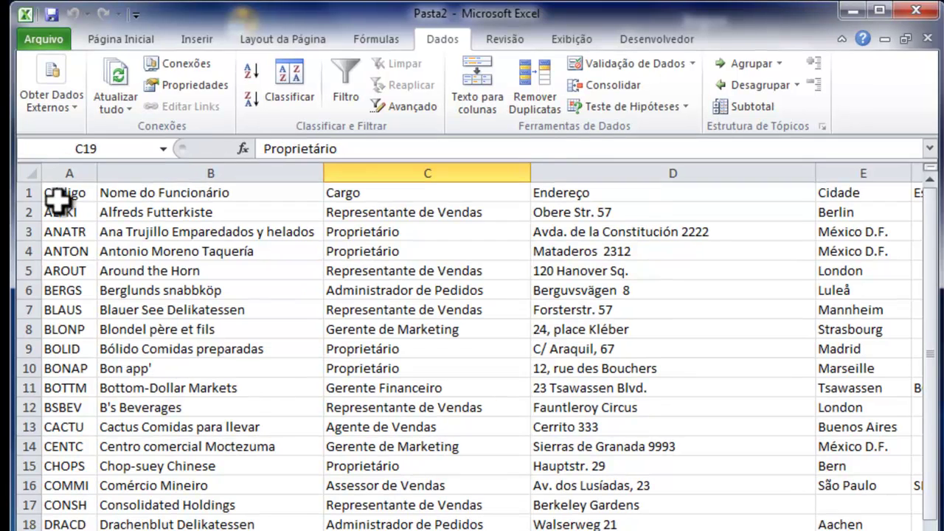
- Add filters to the header row from Código to Telefone and fit column A's width to its content
left_click(238, 126)
left_click_drag(79, 193, 701, 198)
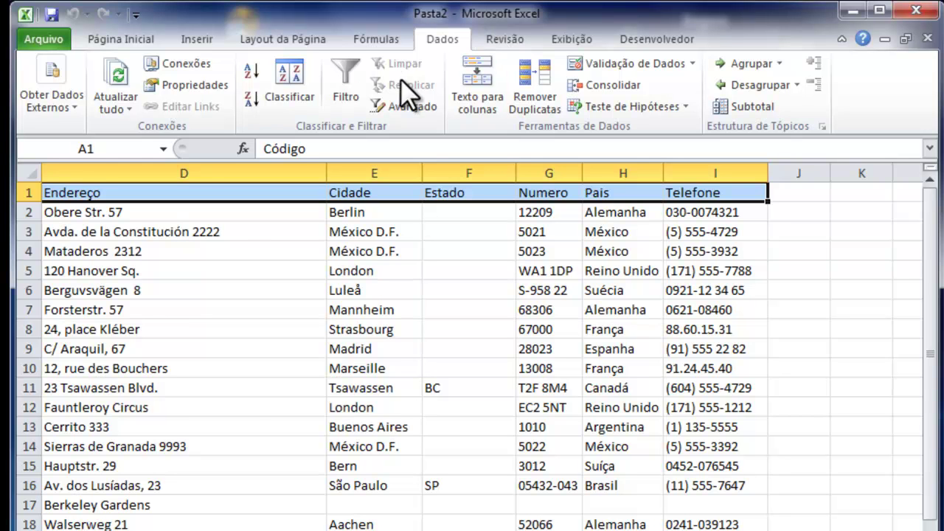
left_click(347, 74)
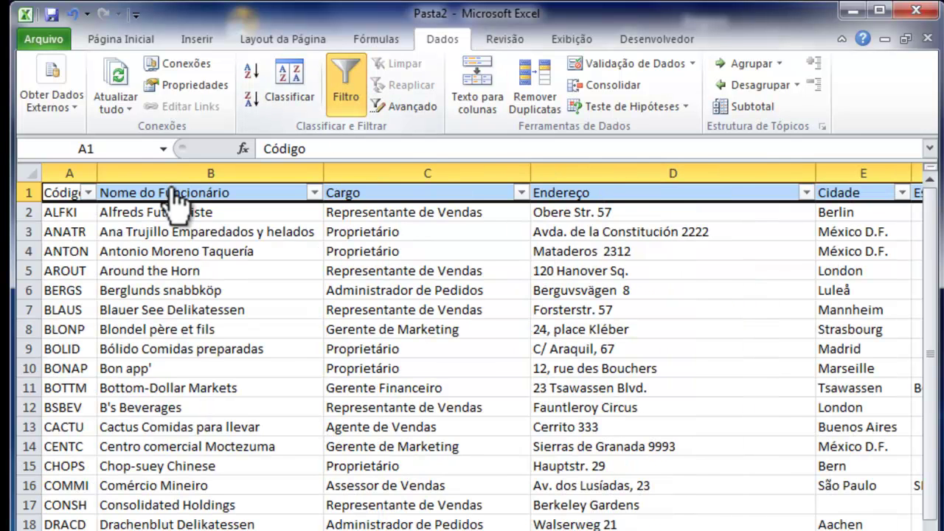
double_click(96, 175)
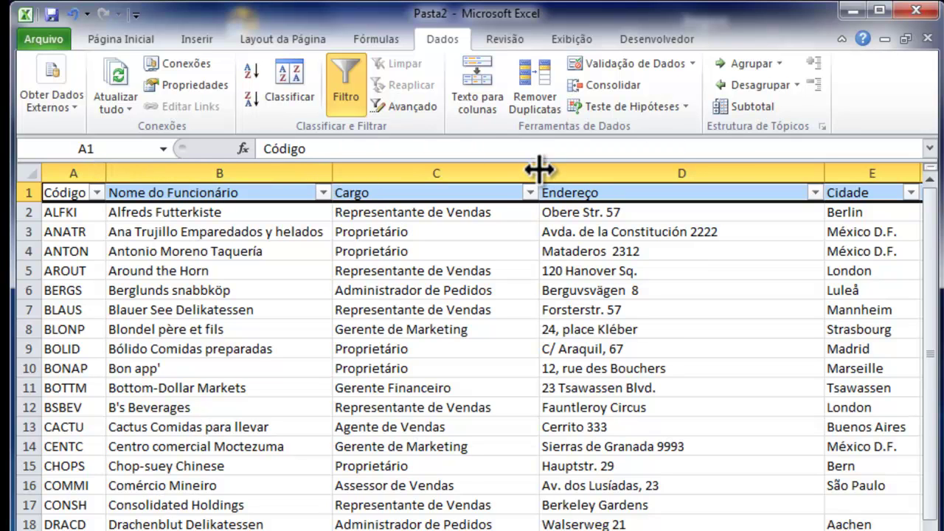
- Increase the font size of the header cells from Código to Telefone to 16
left_click(328, 326)
left_click_drag(51, 192, 724, 190)
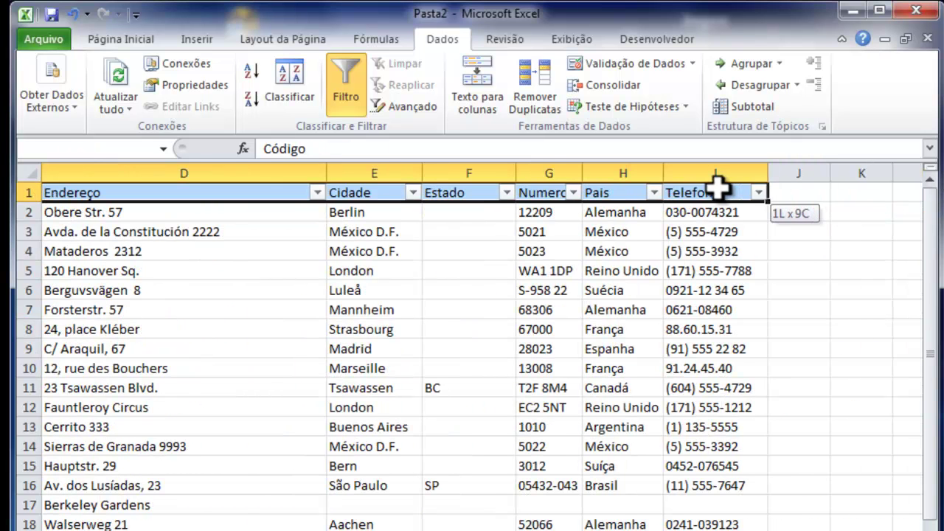
left_click(120, 40)
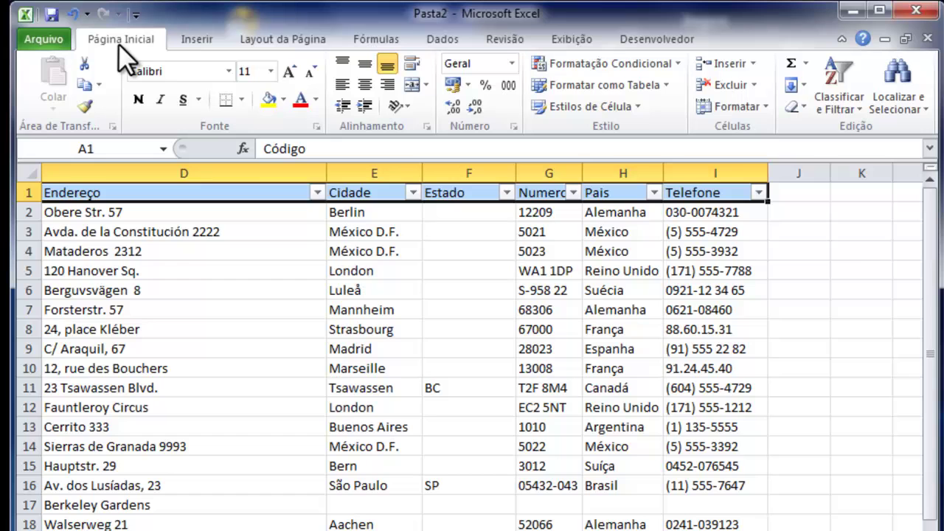
left_click(290, 72)
left_click(290, 72)
left_click(289, 71)
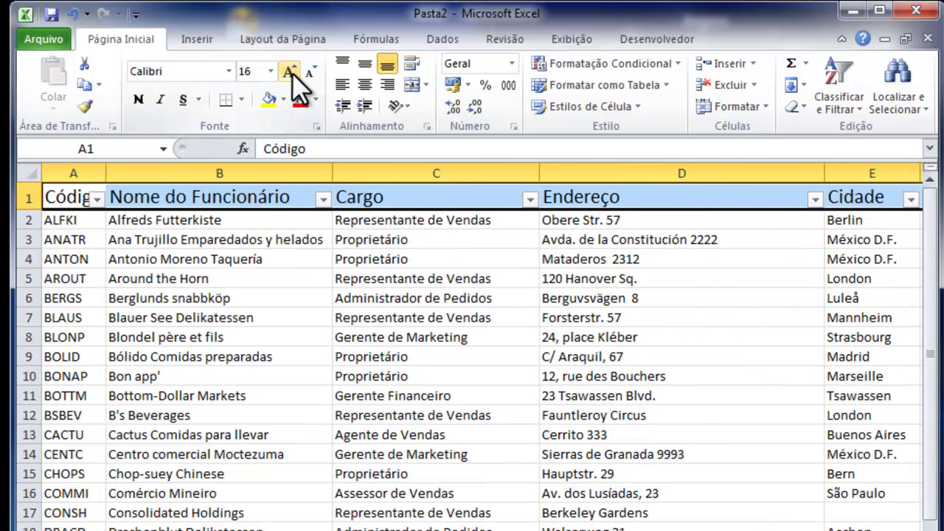
- Give the header row from Código to Telefone a near-black theme fill and white font colour
left_click(283, 98)
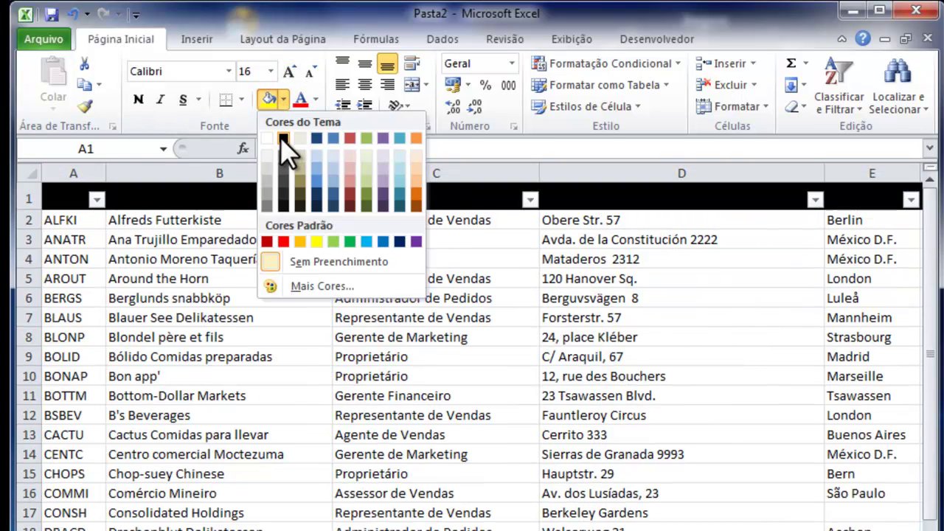
left_click(284, 185)
left_click(316, 99)
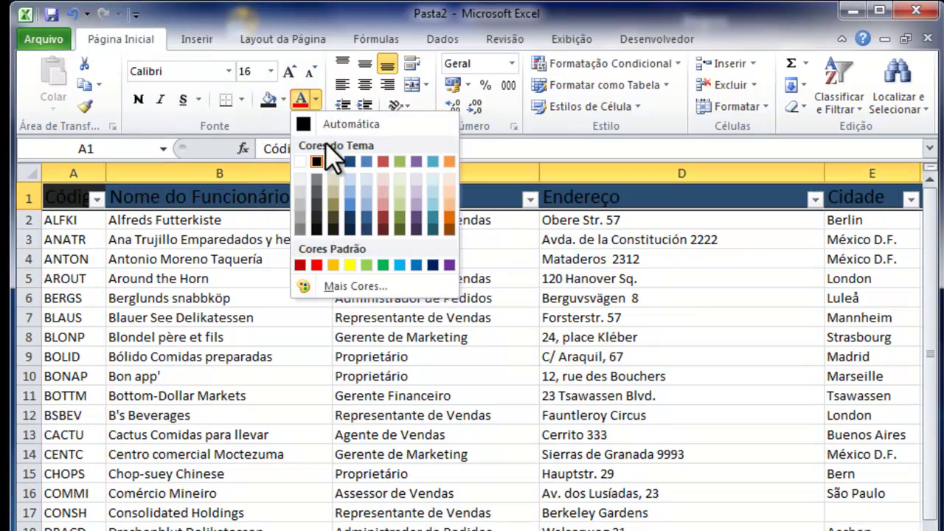
left_click(301, 162)
left_click(129, 297)
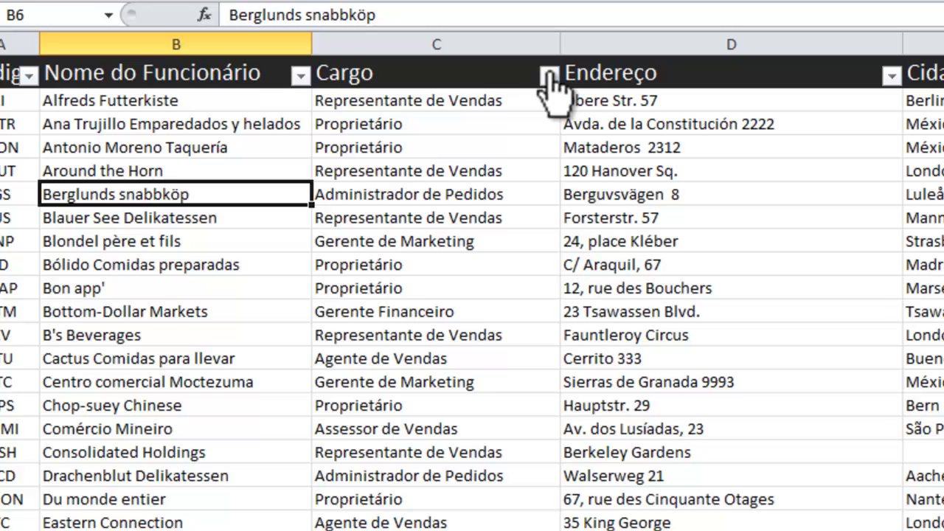
- Filter the Cargo column to show only Administrador de Pedidos
left_click(530, 198)
left_click_drag(548, 325, 537, 305)
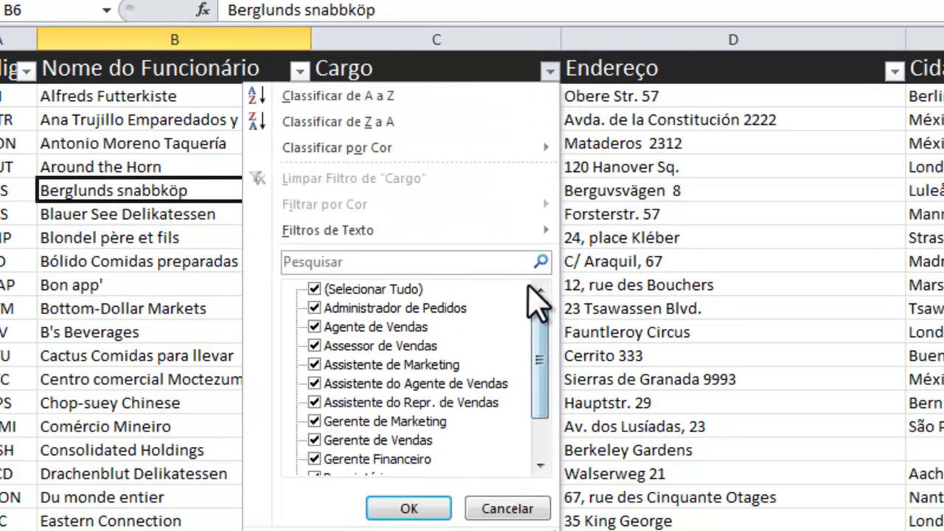
left_click(315, 290)
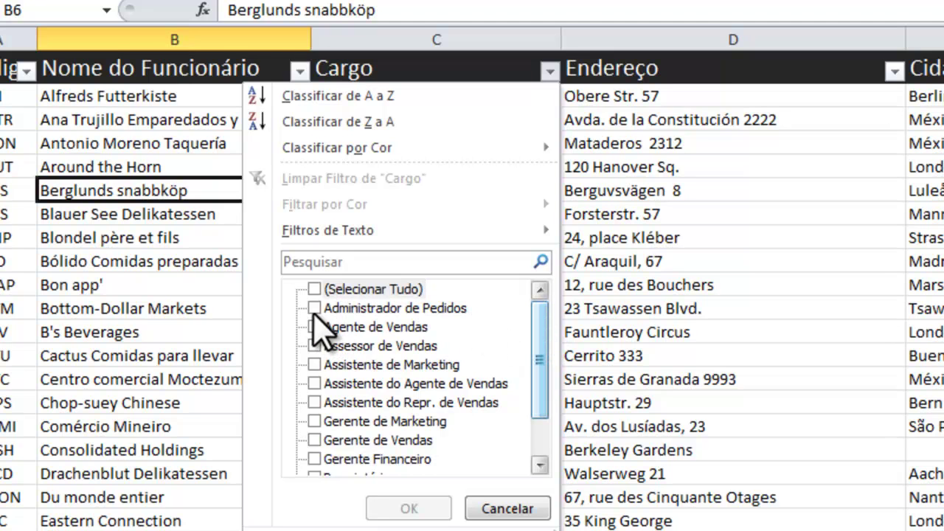
left_click(314, 308)
left_click(427, 508)
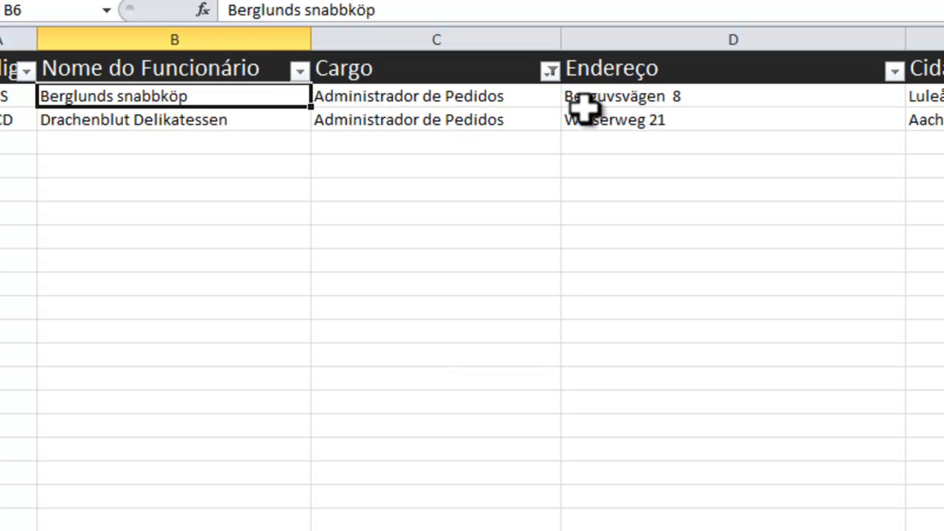
- Change the Cargo filter to show only Agente de Vendas and Assessor de Vendas
left_click(550, 70)
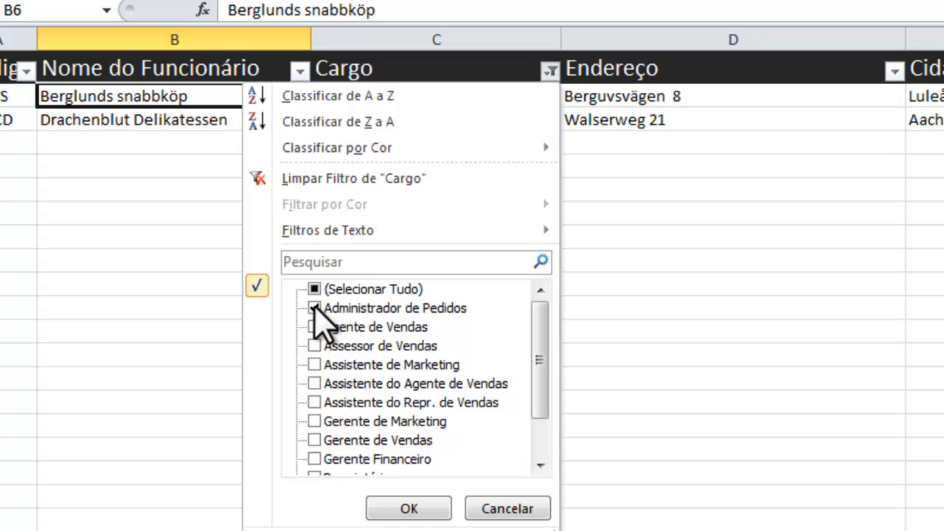
left_click(315, 308)
left_click(315, 326)
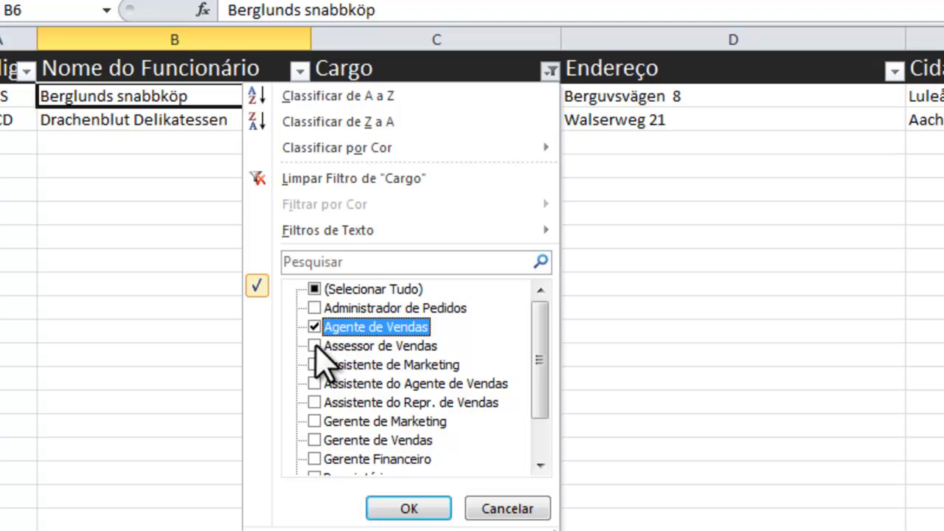
left_click(315, 346)
left_click(408, 508)
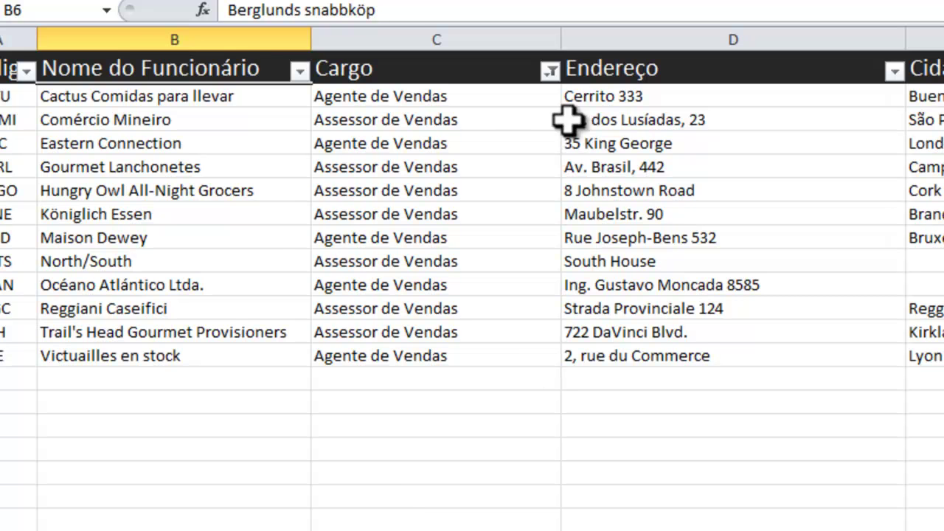
- Reset the Cargo filter to include all job titles again
left_click(549, 70)
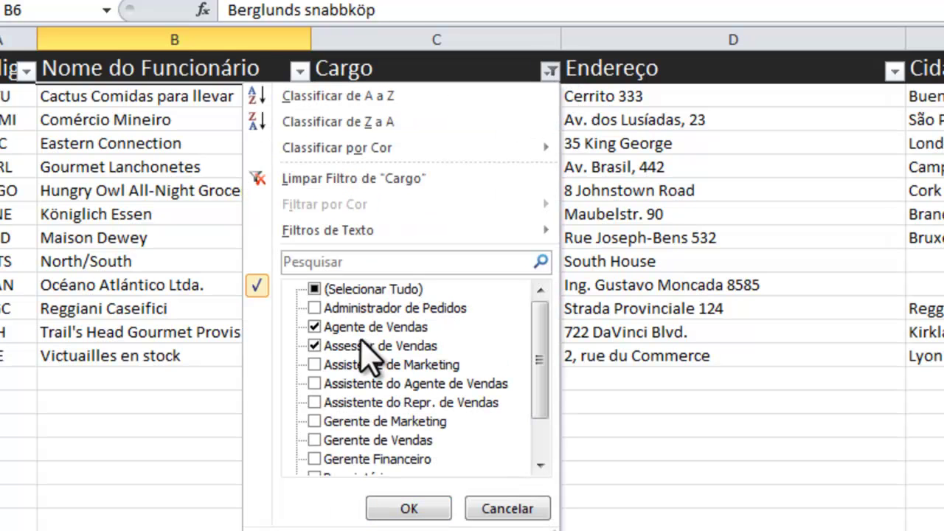
left_click(317, 346)
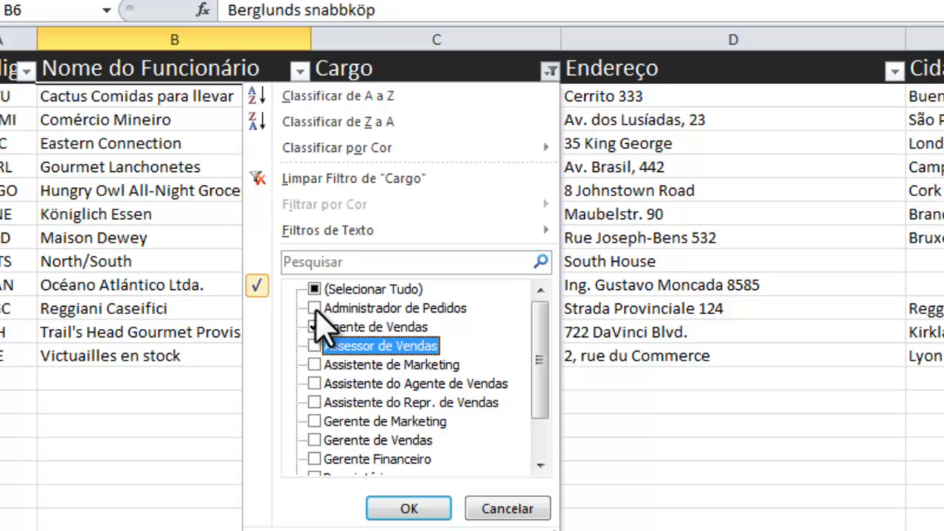
left_click(314, 327)
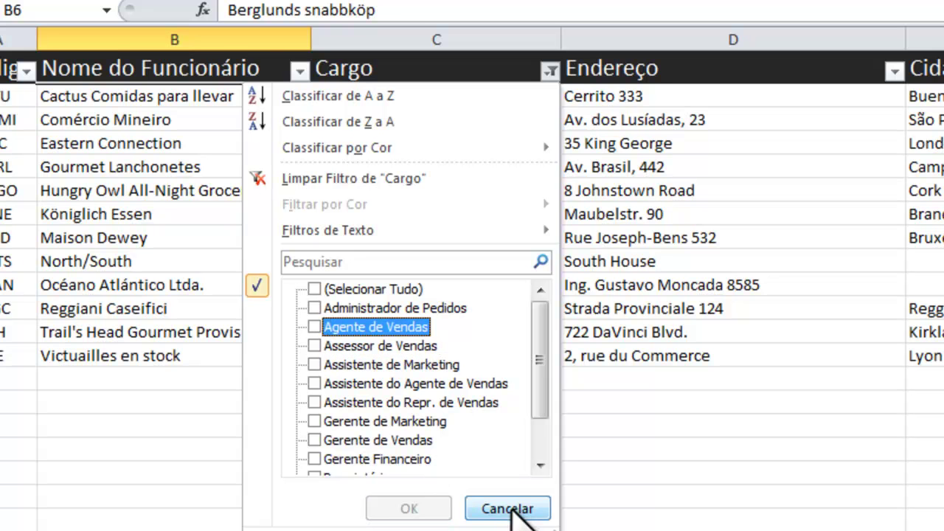
left_click(314, 289)
left_click(413, 508)
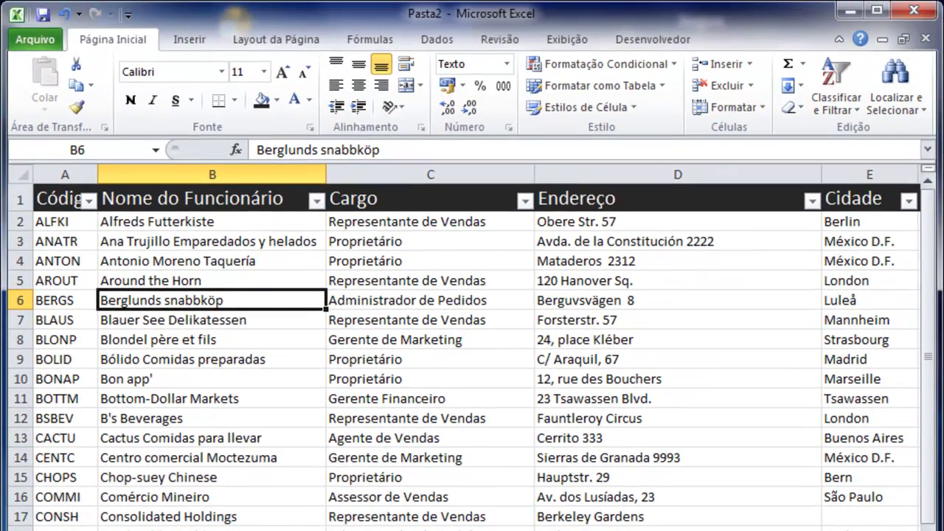
- Review the complete unfiltered table down to its last rows and across to the Telefone column
scroll(472, 354, "down", 20)
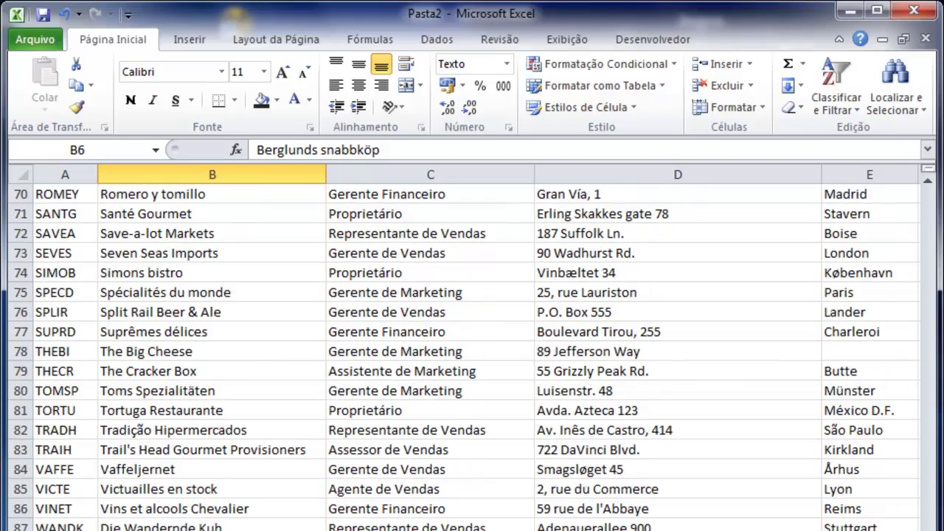
scroll(472, 354, "right", 3)
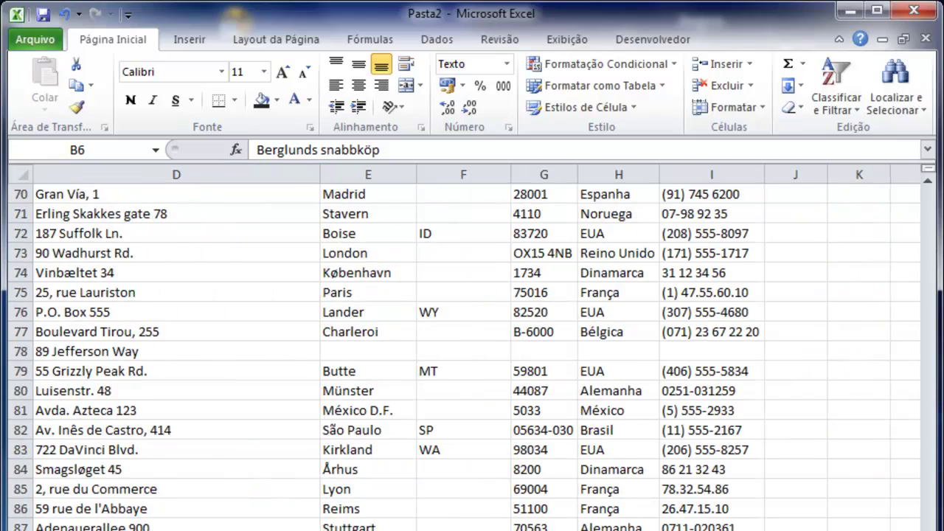
scroll(472, 354, "left", 3)
scroll(472, 354, "up", 12)
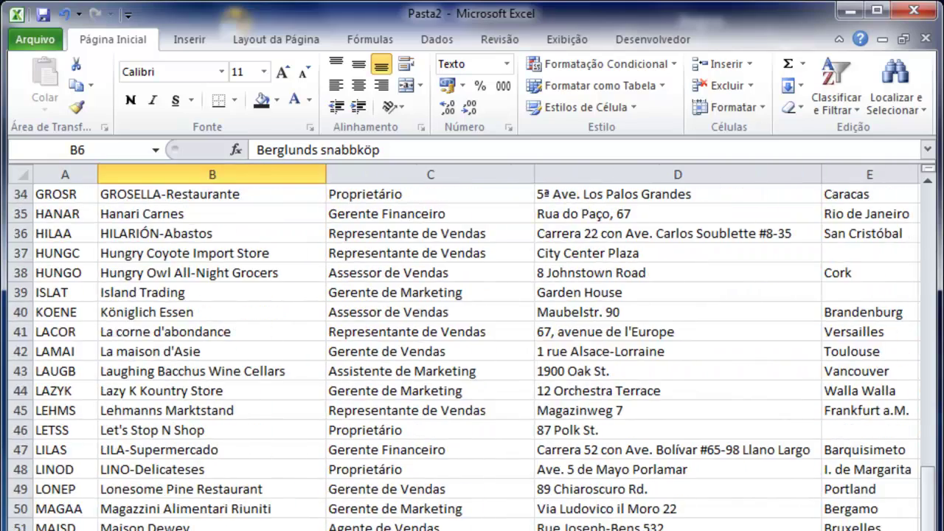
scroll(472, 354, "up", 11)
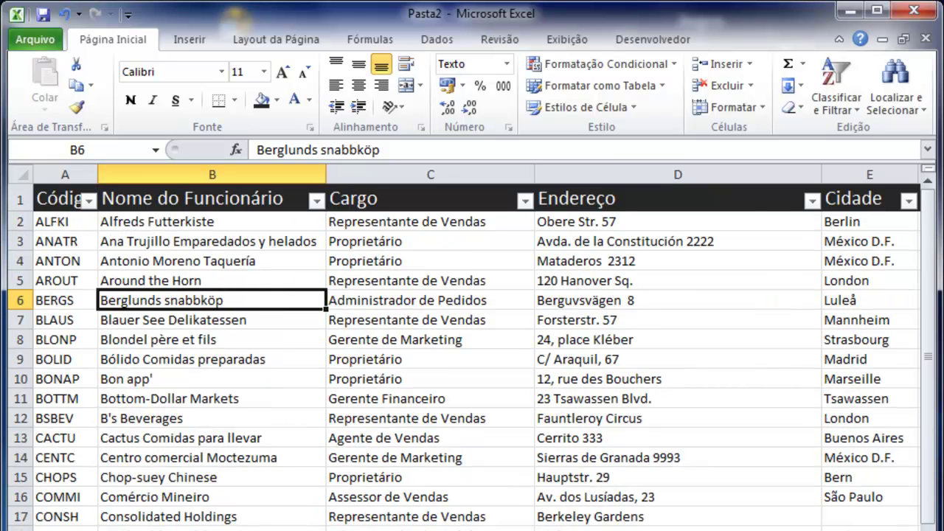
scroll(472, 354, "right", 3)
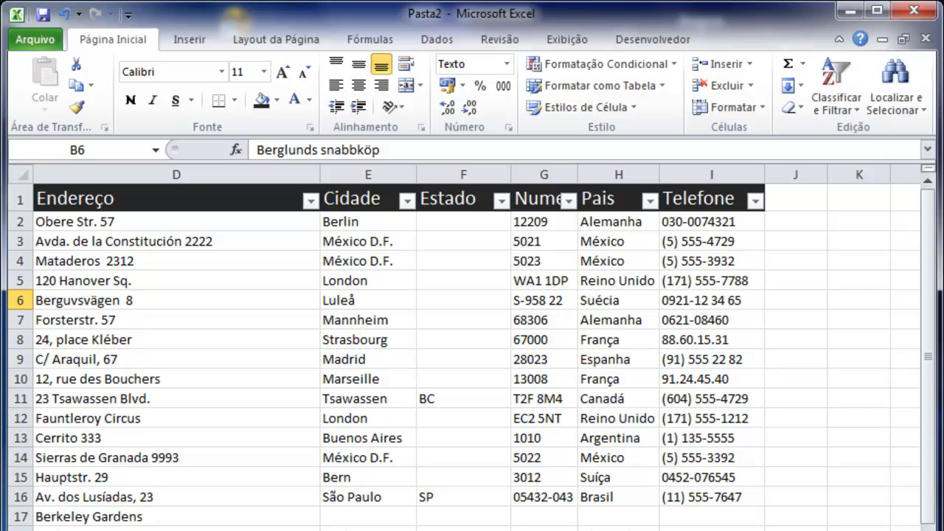
scroll(472, 354, "left", 3)
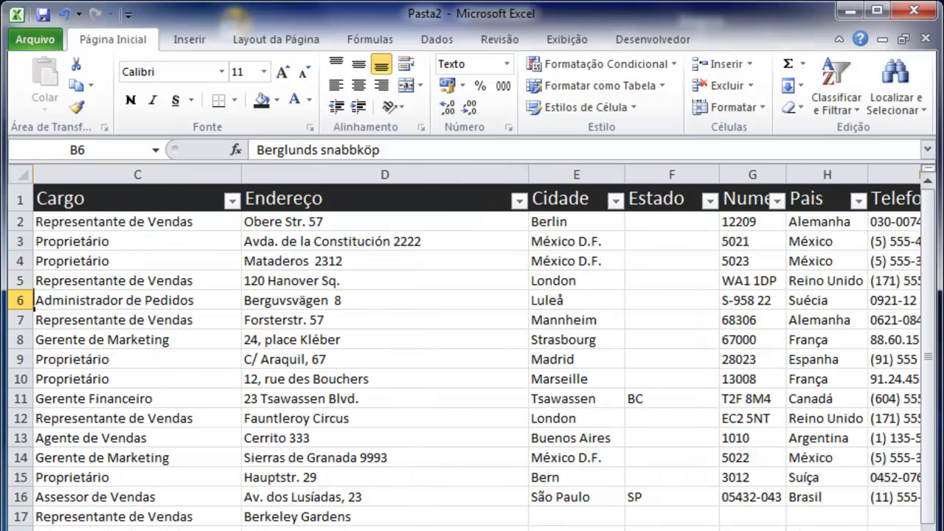